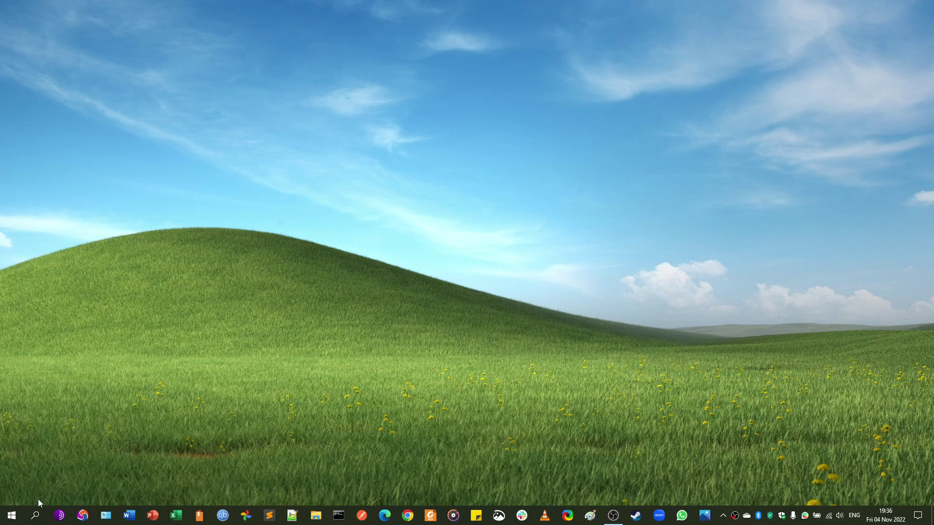
Open Windows Search, page four times through the trending web videos, then focus the search box.
{"action": "left_click", "coordinate": [36, 516]}
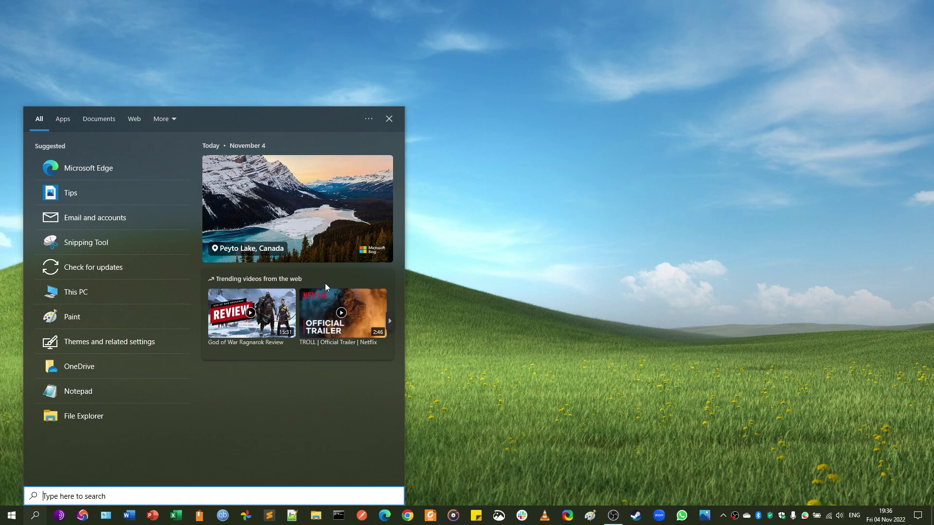
{"action": "left_click", "coordinate": [390, 322]}
{"action": "left_click", "coordinate": [389, 322]}
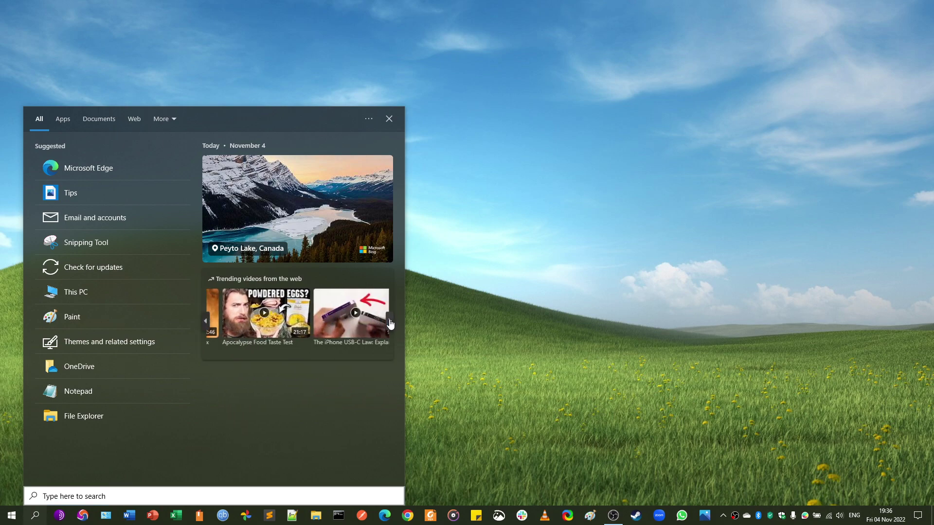
{"action": "left_click", "coordinate": [390, 321]}
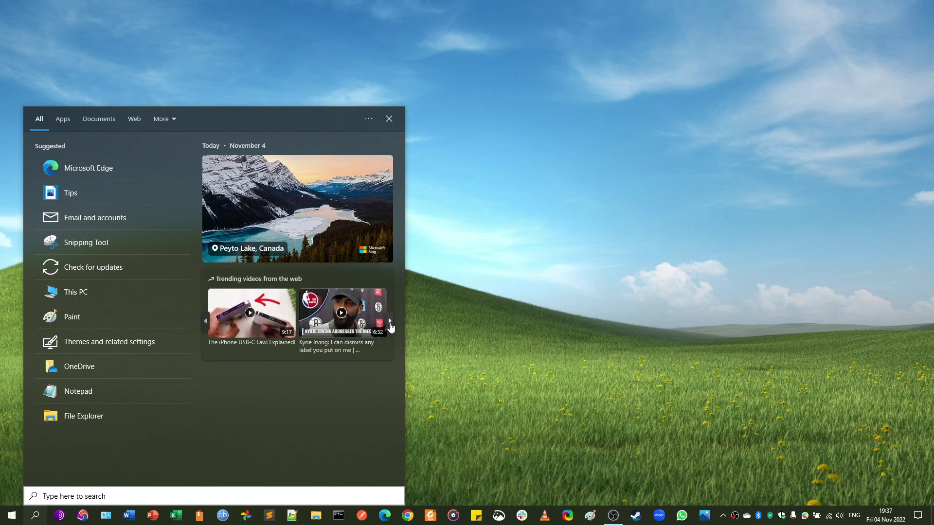
{"action": "left_click", "coordinate": [390, 322]}
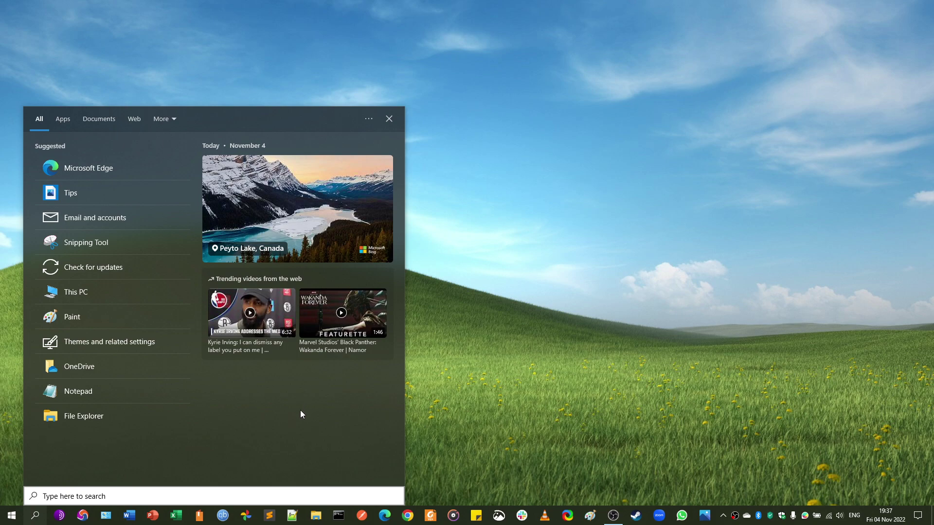
{"action": "left_click", "coordinate": [190, 492]}
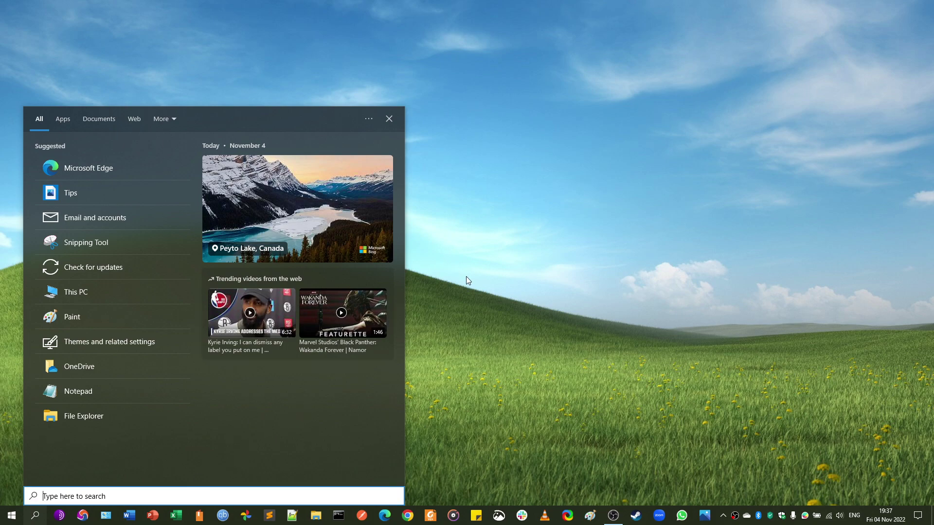
Search for 'regedit' and launch Registry Editor from the best match.
{"action": "type", "text": "regedit"}
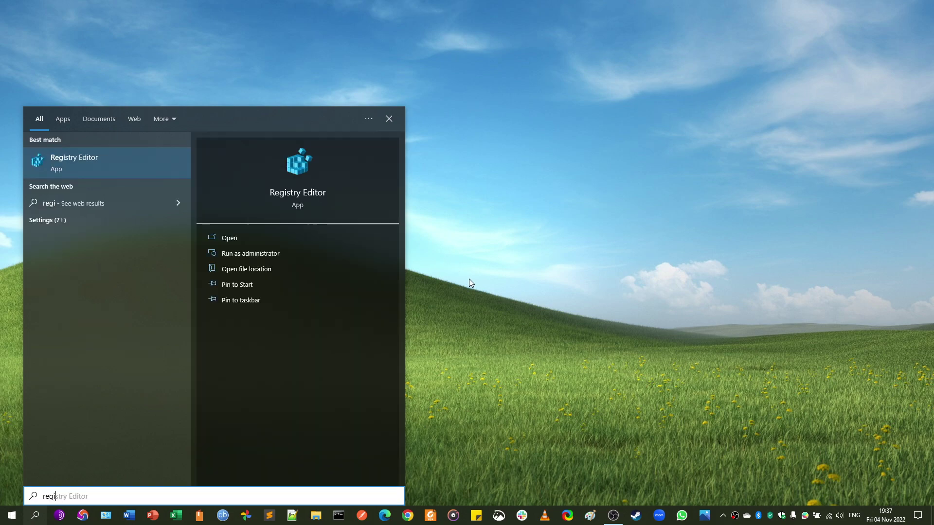
{"action": "key", "text": "Return"}
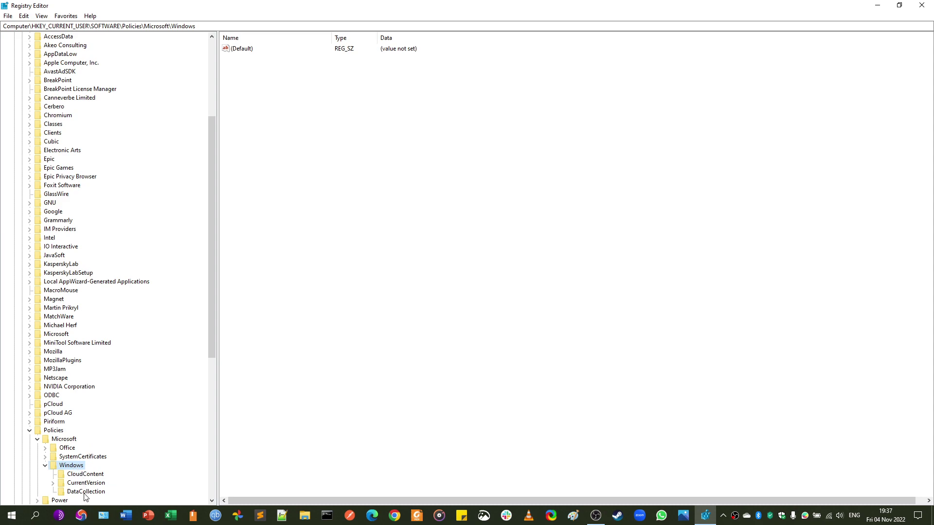
Create a new key named Explorer under the Windows key and select it.
{"action": "right_click", "coordinate": [73, 466]}
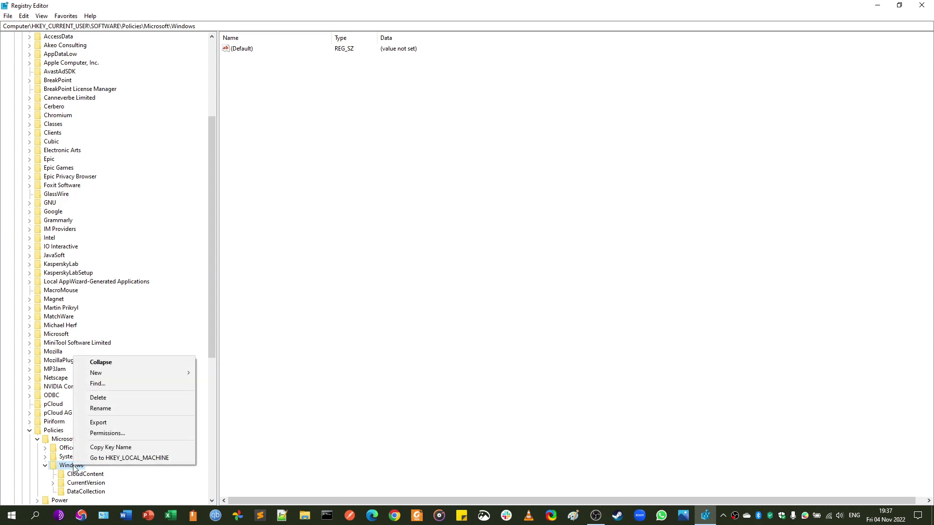
{"action": "mouse_move", "coordinate": [145, 373]}
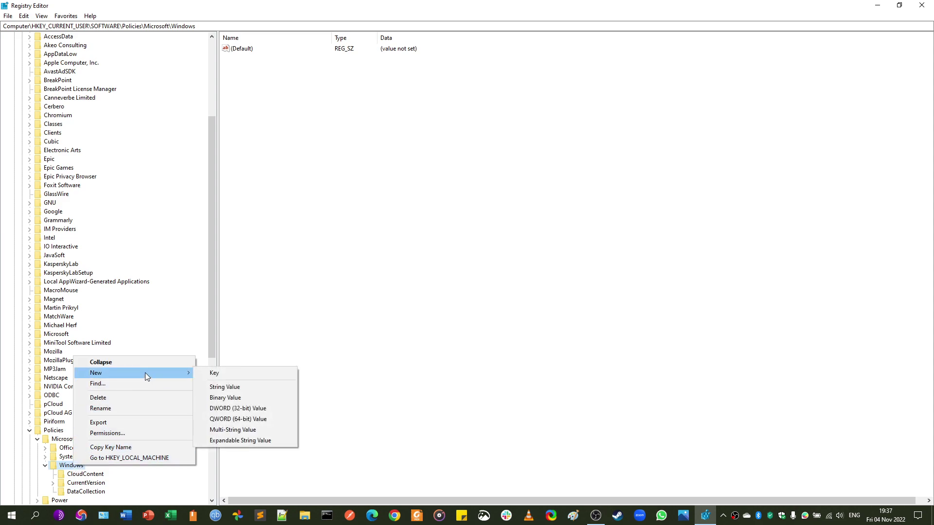
{"action": "left_click", "coordinate": [235, 375]}
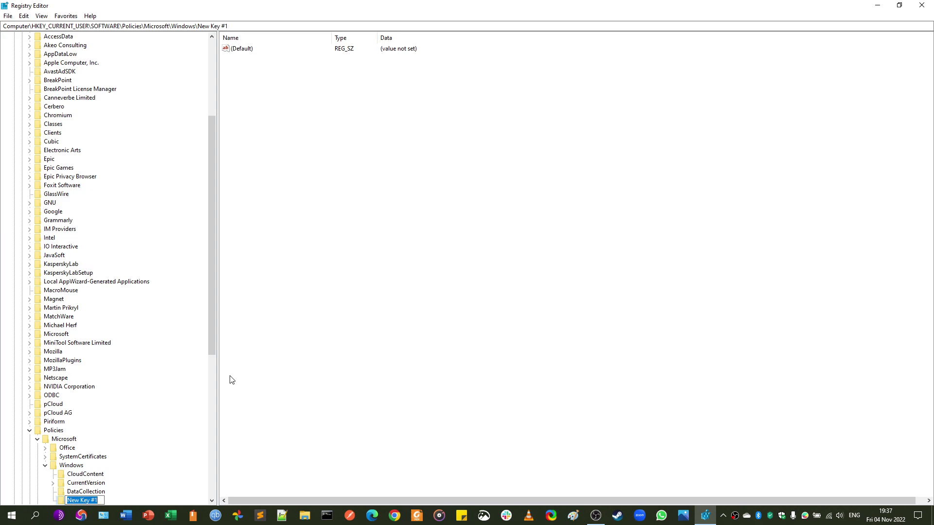
{"action": "type", "text": "Explorer"}
{"action": "key", "text": "Return"}
{"action": "right_click", "coordinate": [78, 467]}
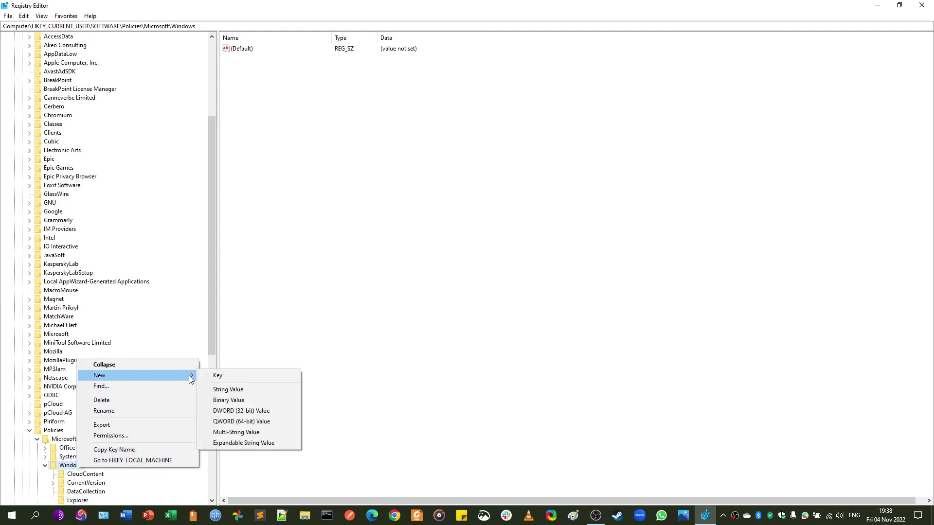
{"action": "left_click", "coordinate": [315, 341]}
{"action": "left_click", "coordinate": [83, 500]}
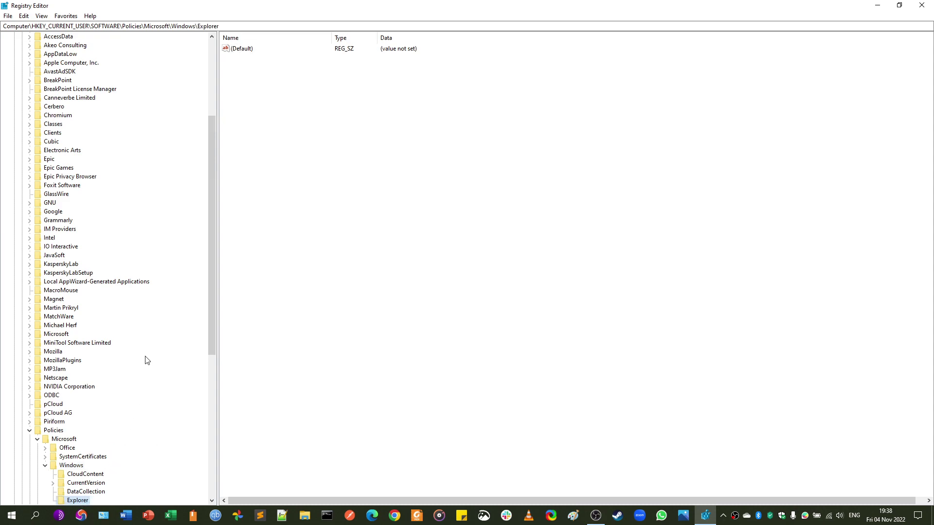
Add a DWORD (32-bit) value named DisableSearchBoxSuggestions in the Explorer key.
{"action": "right_click", "coordinate": [82, 500]}
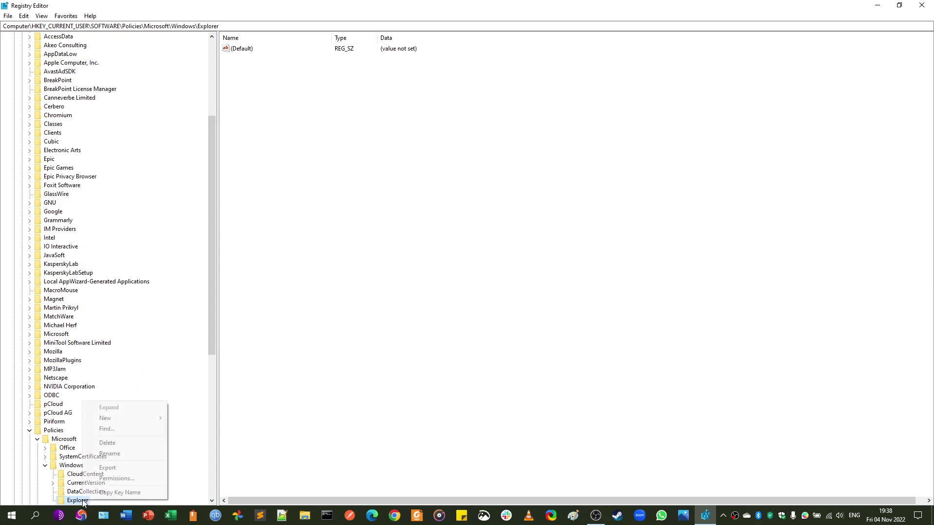
{"action": "mouse_move", "coordinate": [139, 418]}
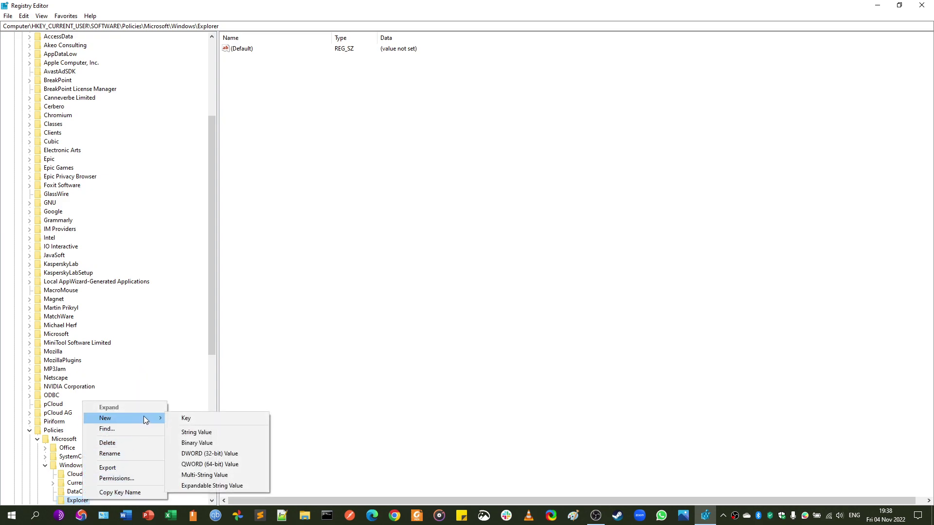
{"action": "left_click", "coordinate": [285, 119]}
{"action": "right_click", "coordinate": [257, 97]}
{"action": "mouse_move", "coordinate": [295, 107]}
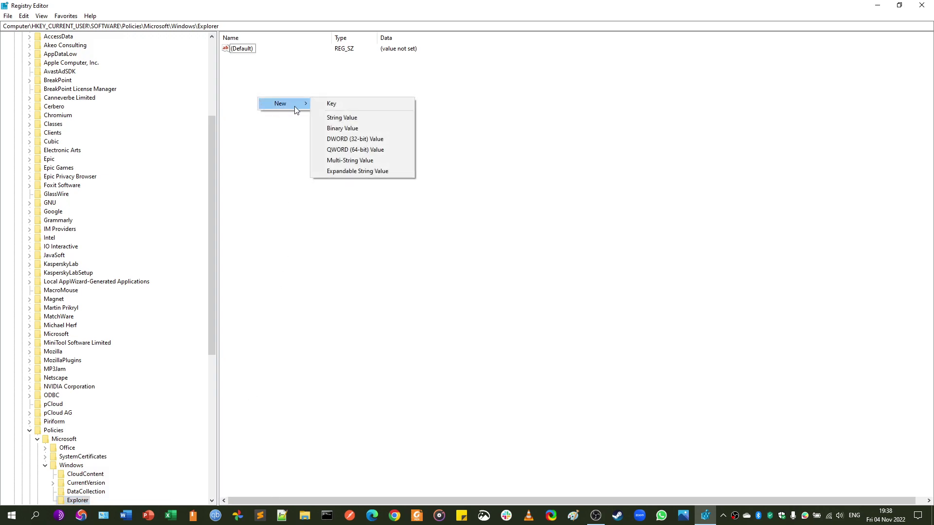
{"action": "left_click", "coordinate": [366, 141]}
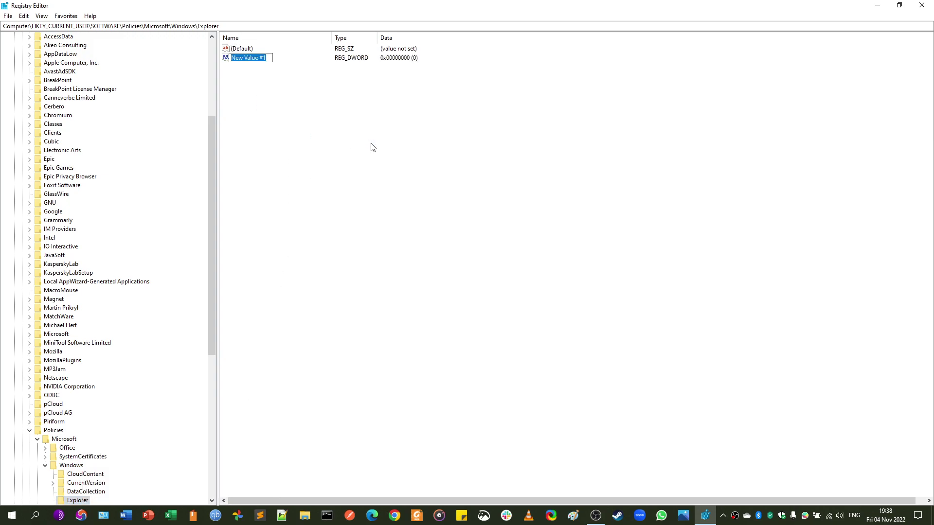
{"action": "type", "text": "DisableSearchBoxSuggestions"}
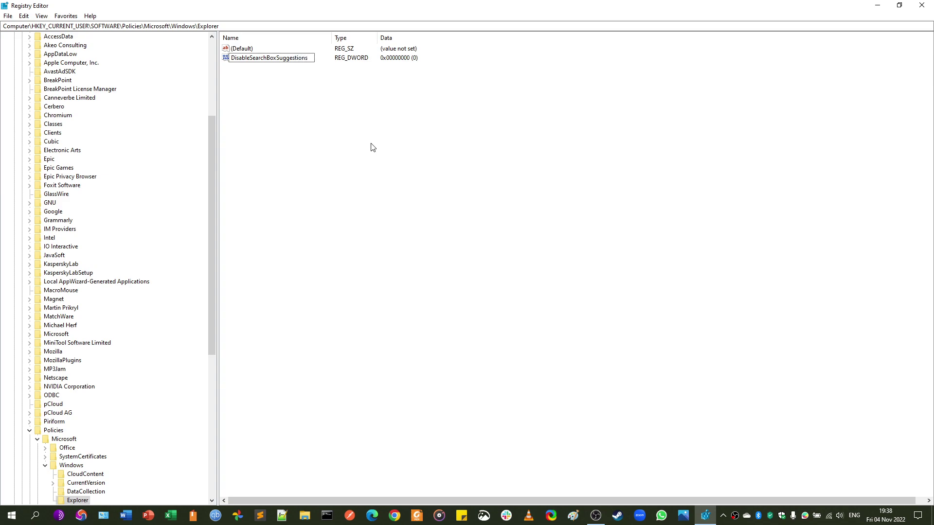
{"action": "key", "text": "Return"}
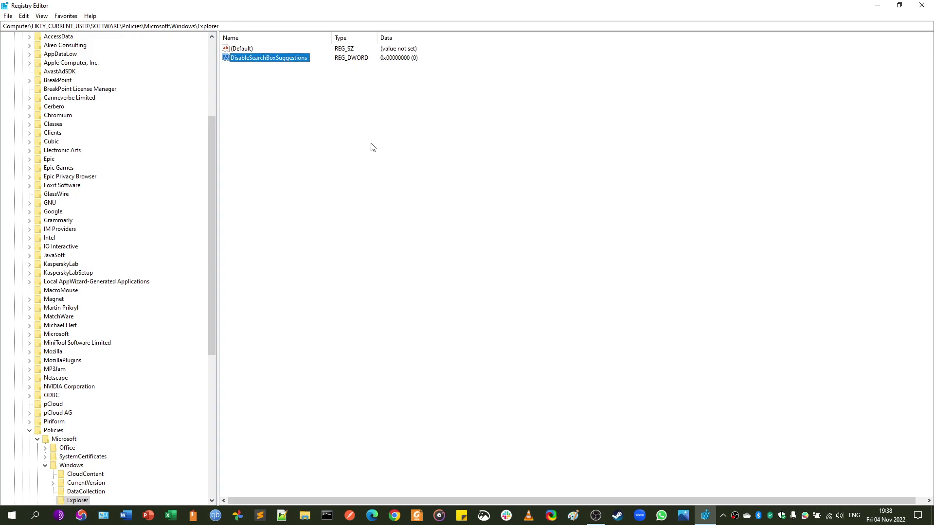
Set DisableSearchBoxSuggestions to 1 and close Registry Editor.
{"action": "key", "text": "Return"}
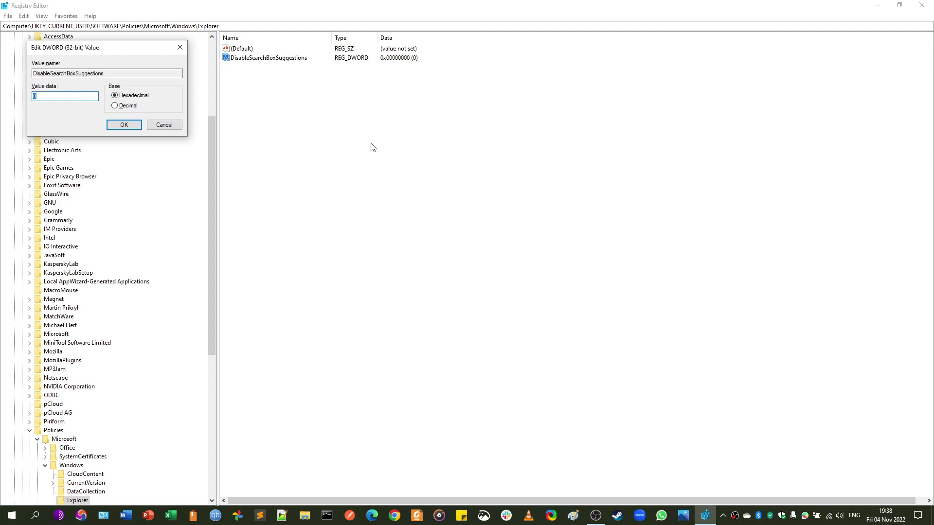
{"action": "type", "text": "1"}
{"action": "left_click", "coordinate": [128, 124]}
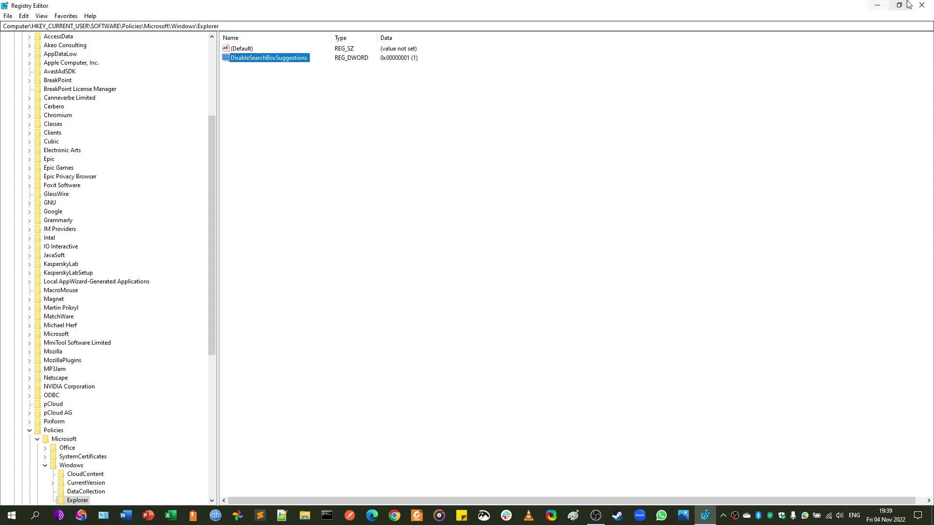
{"action": "left_click", "coordinate": [921, 6]}
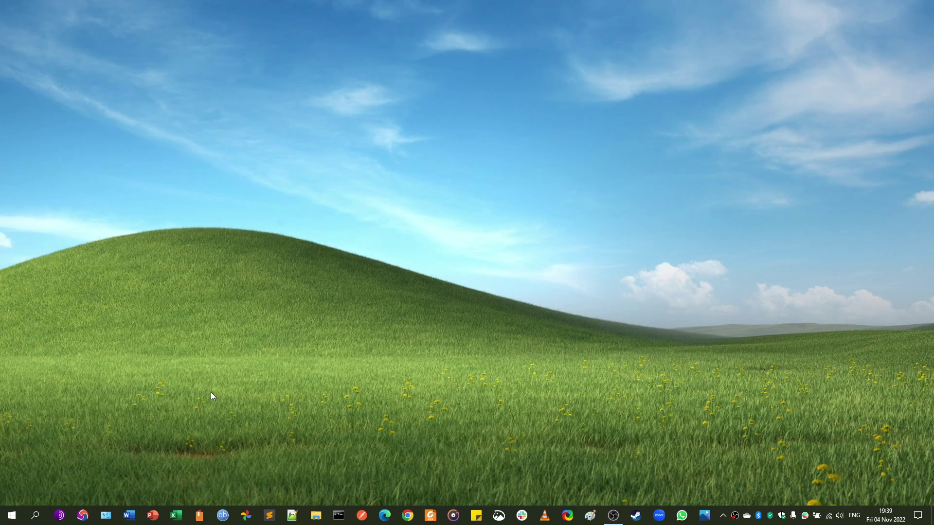
Restart Windows Explorer from Task Manager, then close Task Manager.
{"action": "right_click", "coordinate": [3, 521]}
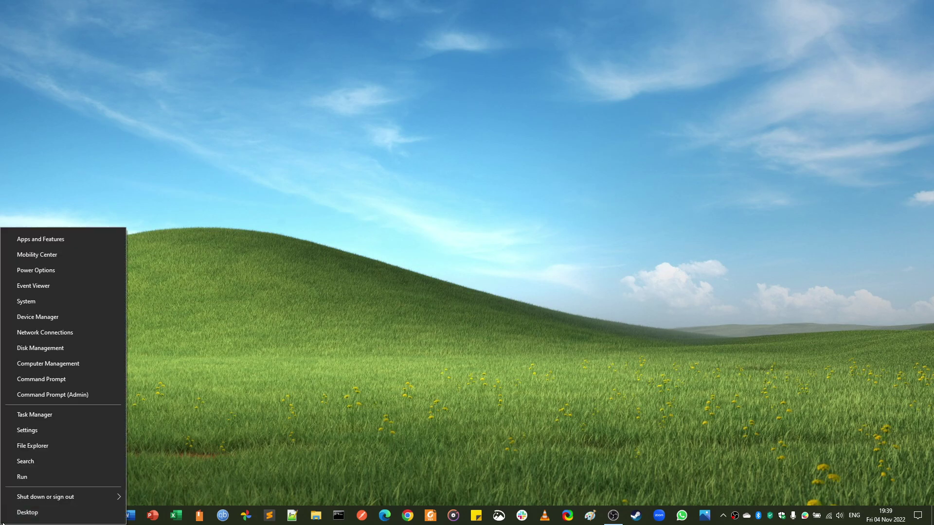
{"action": "left_click", "coordinate": [73, 416]}
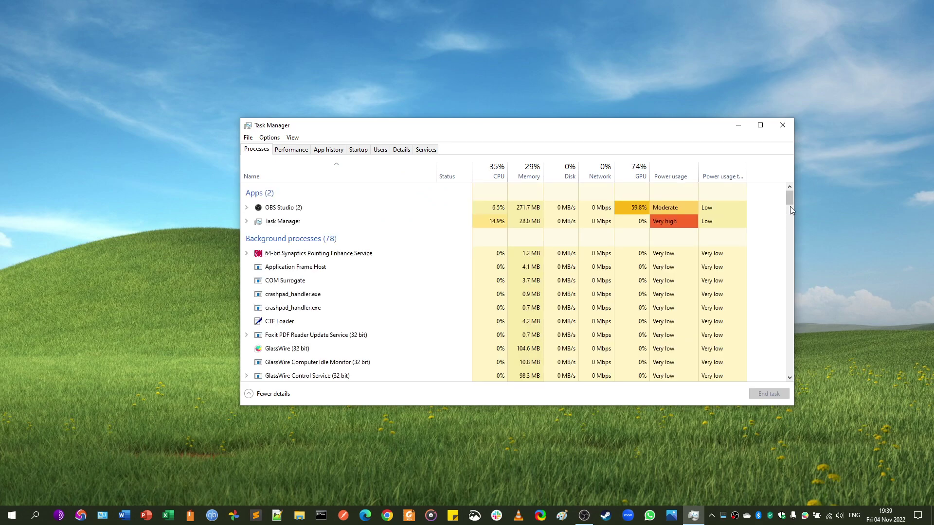
{"action": "left_click_drag", "start_coordinate": [790, 206], "coordinate": [796, 373]}
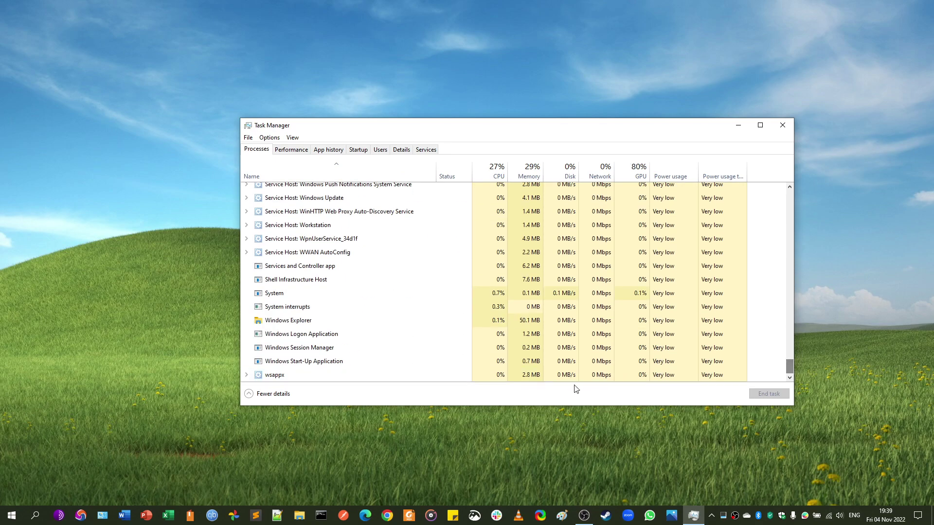
{"action": "left_click", "coordinate": [311, 323]}
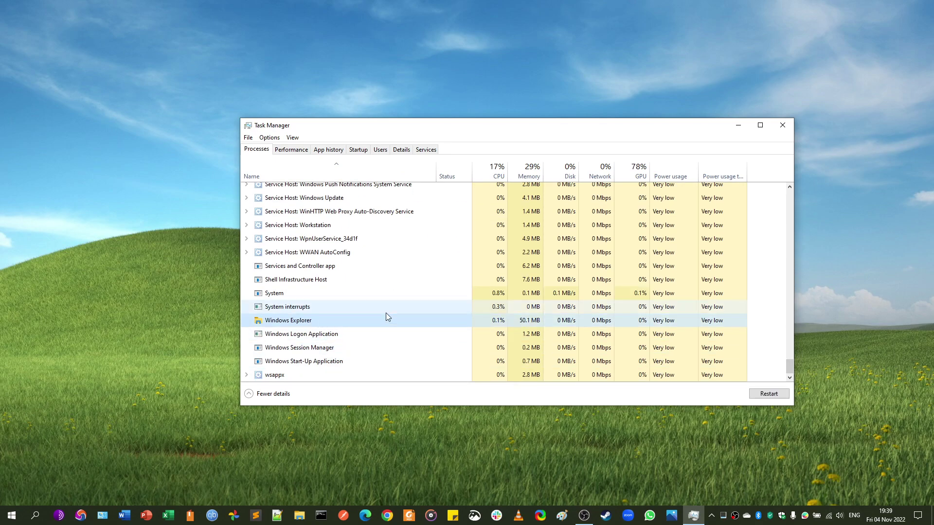
{"action": "left_click", "coordinate": [774, 394]}
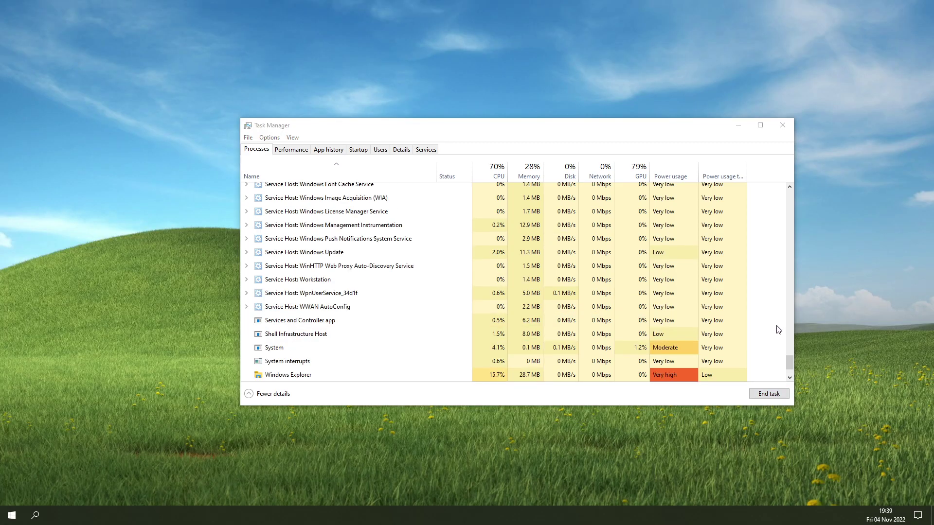
{"action": "left_click", "coordinate": [781, 128]}
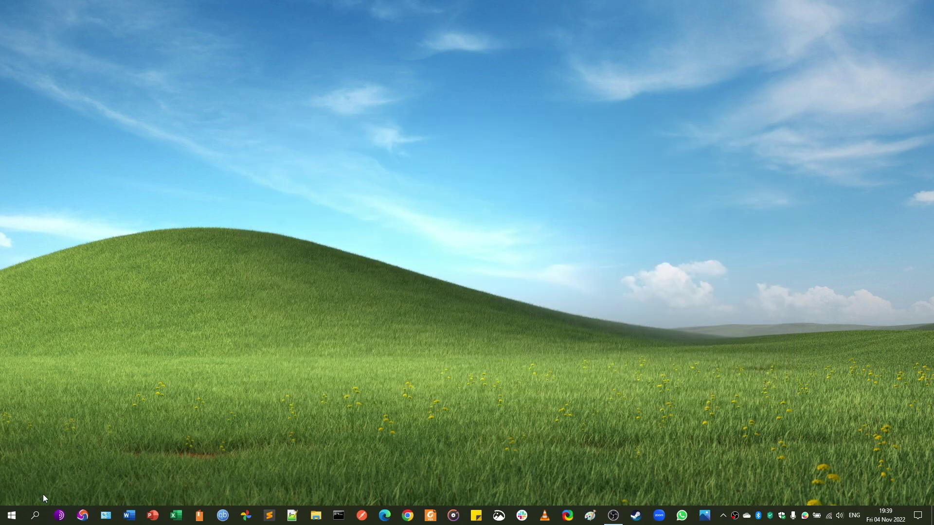
{"action": "left_click", "coordinate": [34, 515]}
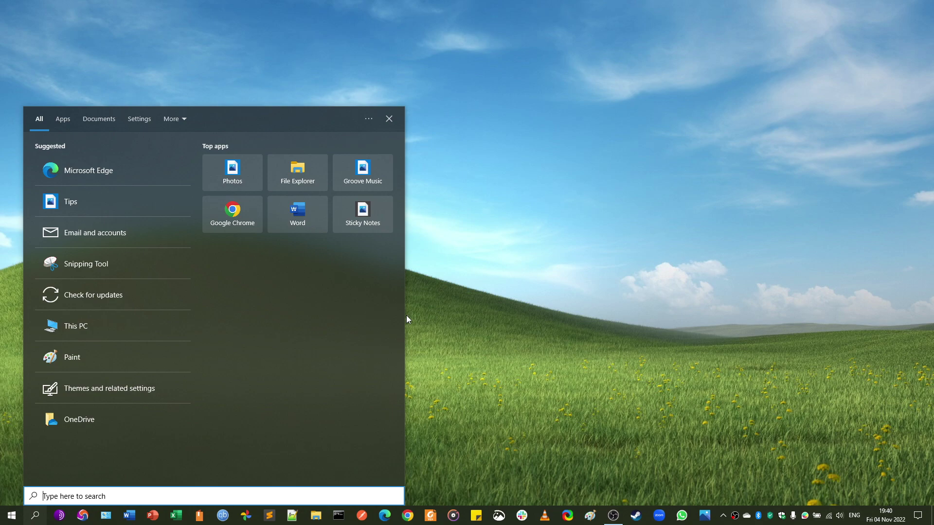
{"action": "left_click", "coordinate": [466, 297]}
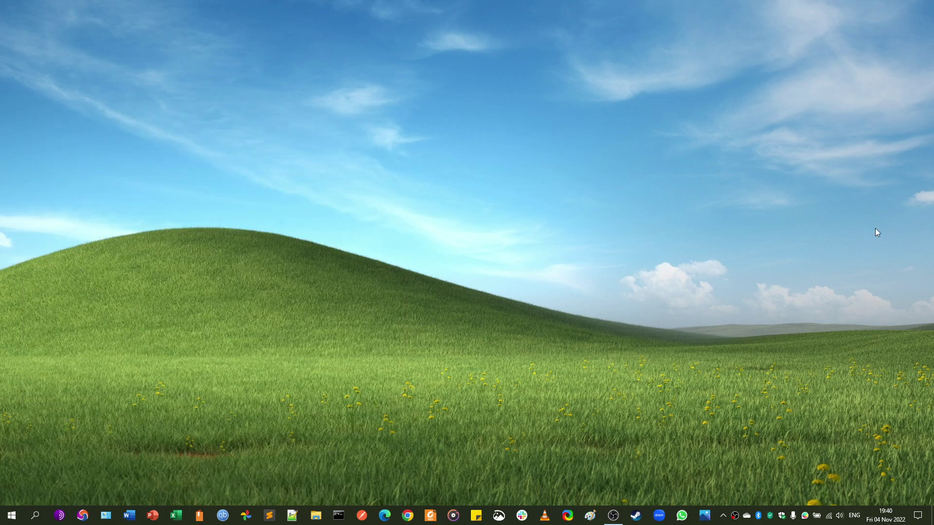